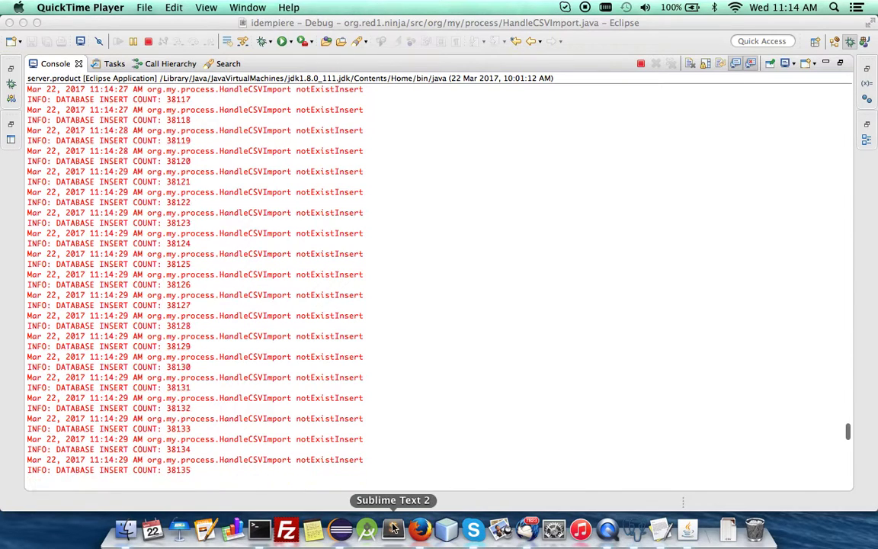
Step: Bring Firefox forward on the 'CSV Import using Red1 Ninja' Google Groups reply draft
left_click(421, 530)
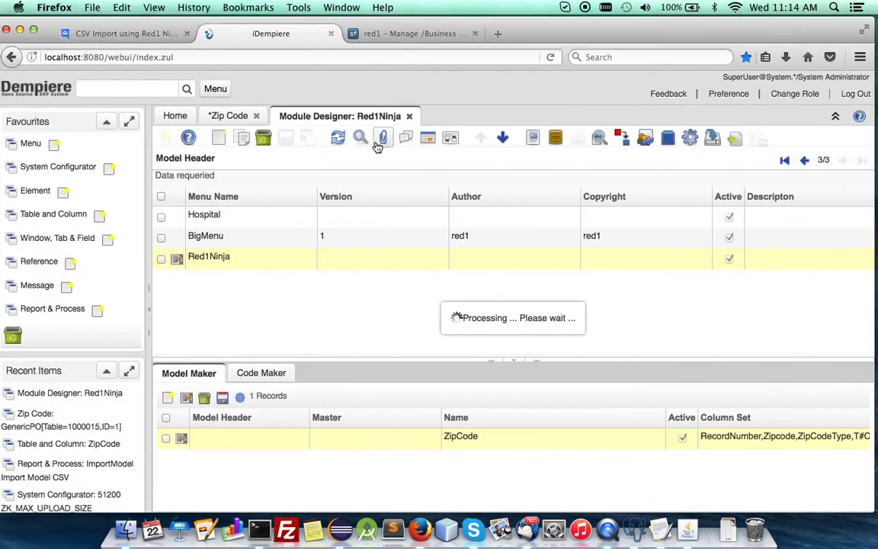
left_click(149, 37)
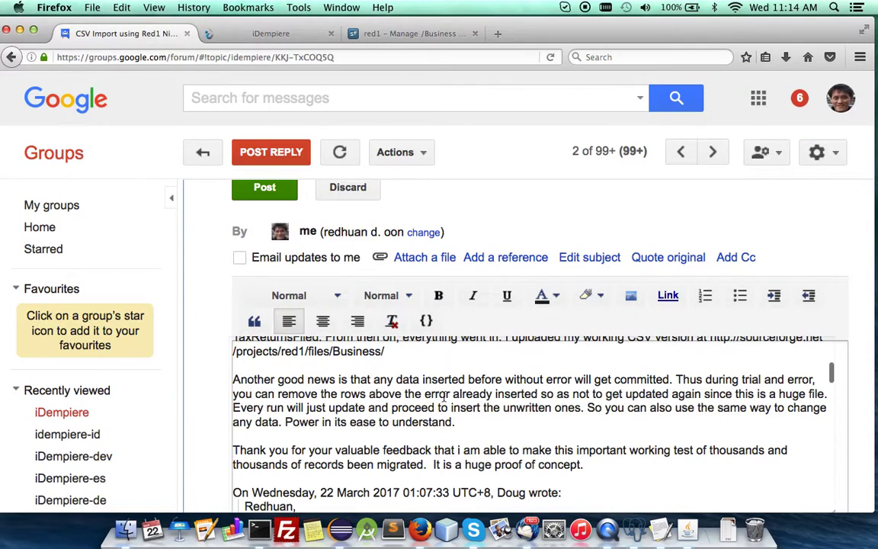
Step: Scroll through the Google Groups thread and reply draft, then return to the iDempiere tab
scroll(534, 404, "down", 5)
scroll(534, 404, "up", 6)
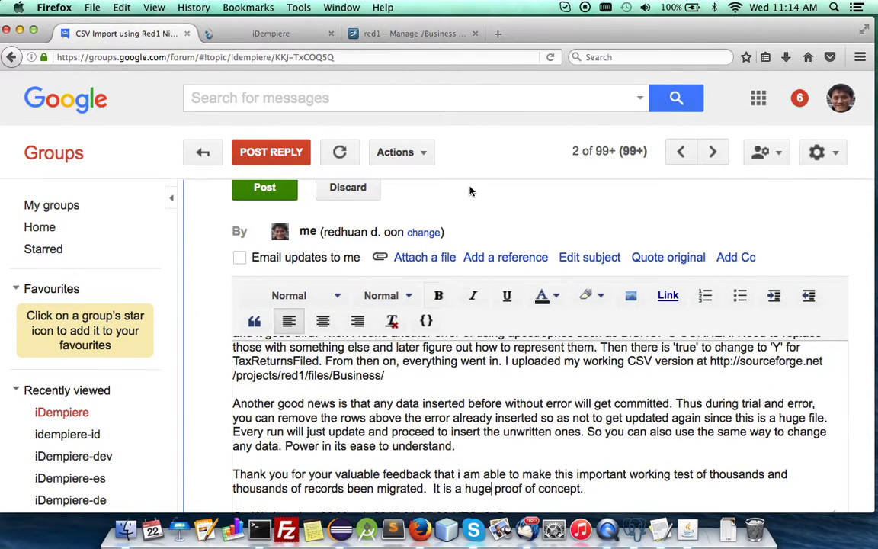
scroll(473, 199, "up", 10)
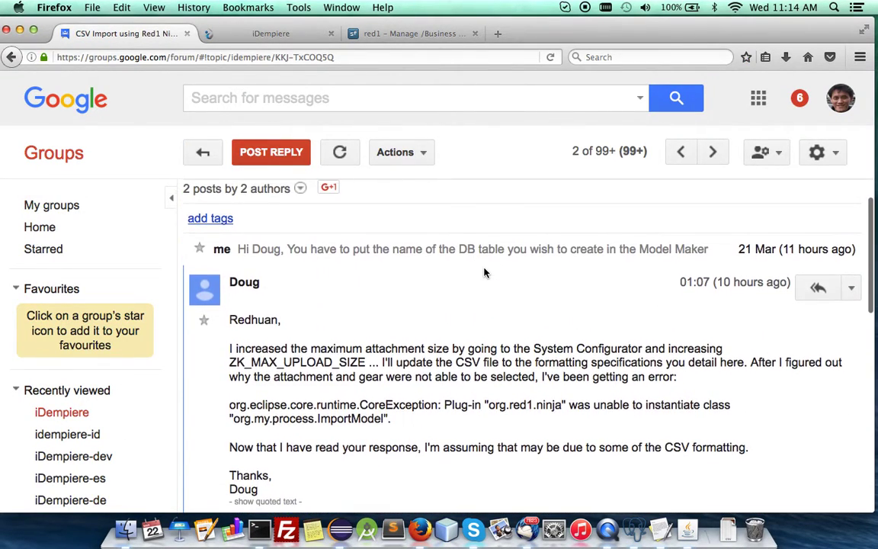
scroll(484, 272, "down", 1)
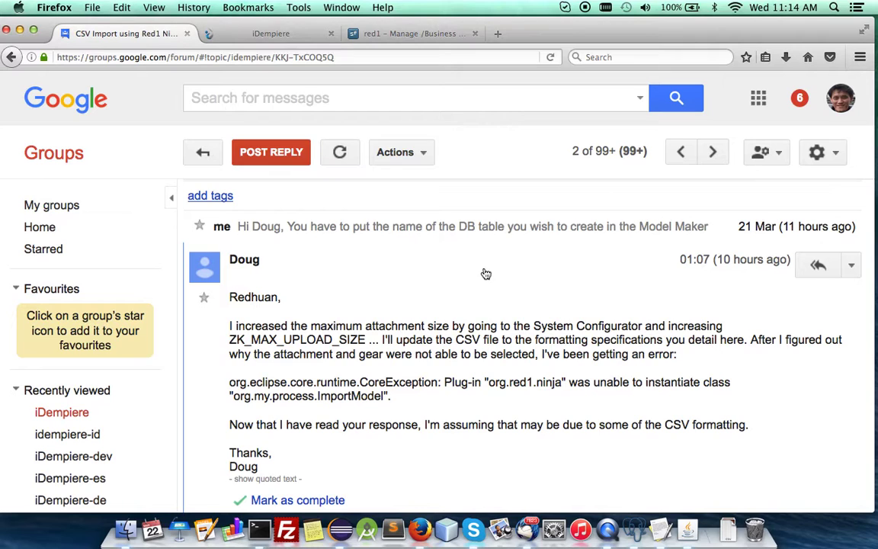
scroll(461, 241, "up", 2)
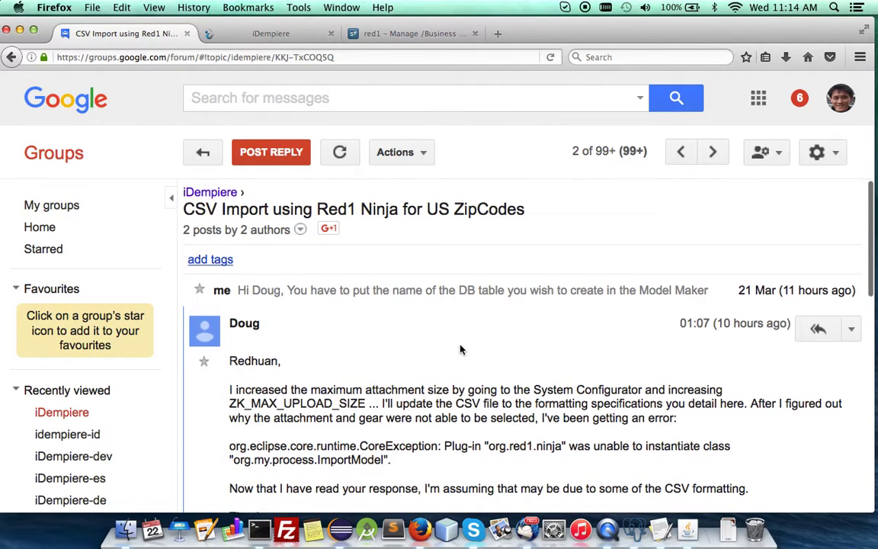
scroll(461, 349, "down", 15)
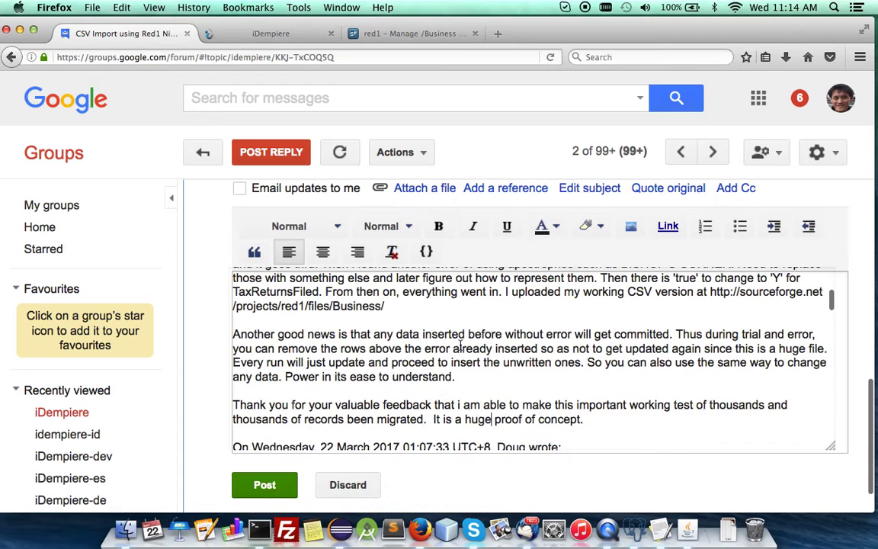
scroll(461, 344, "up", 4)
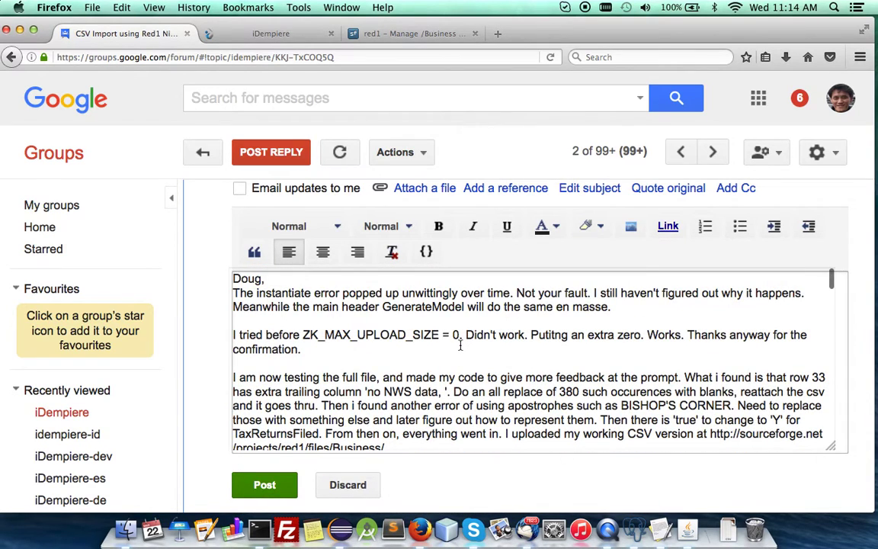
left_click(269, 32)
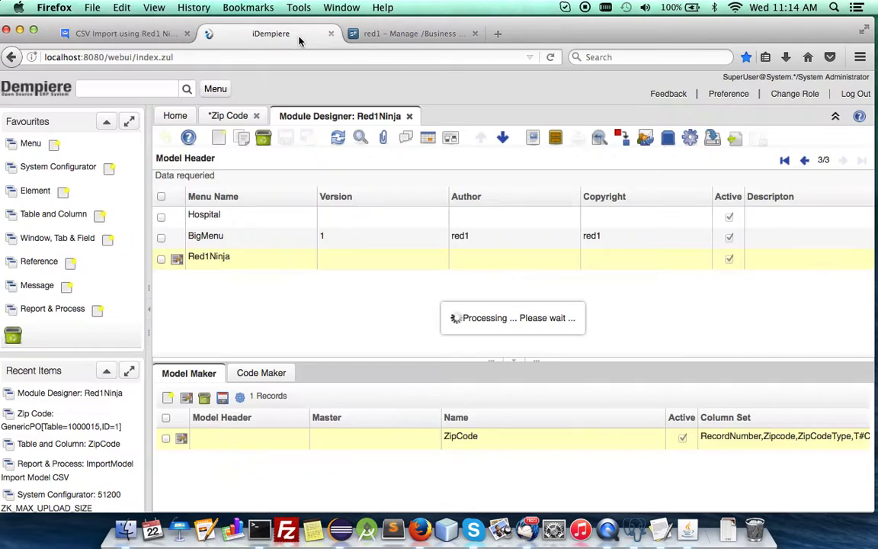
Step: Requery the Zip Code tab to see 6537 records, then check Eclipse's insert log
left_click(228, 118)
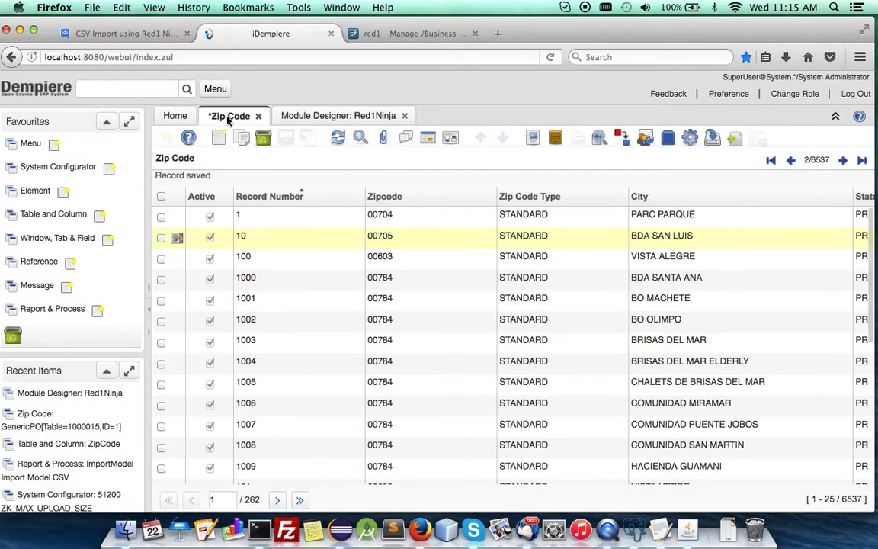
left_click(337, 138)
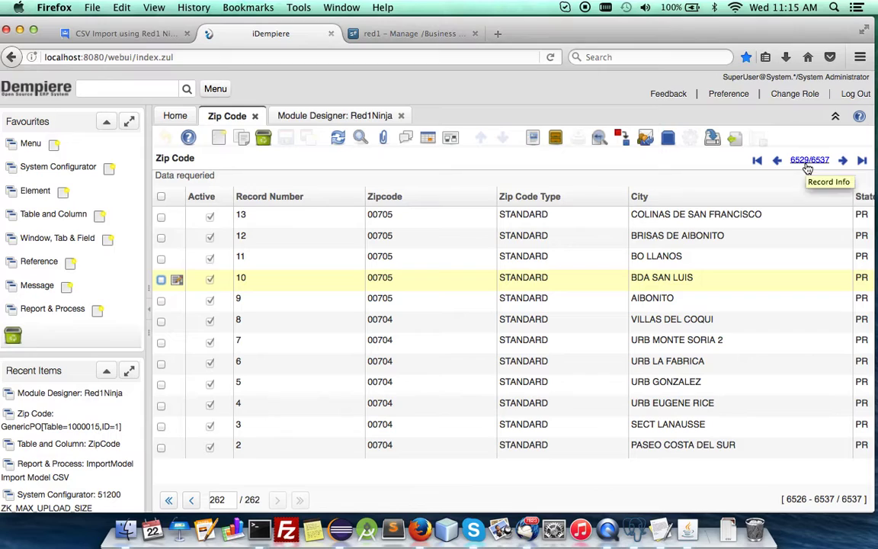
left_click(347, 119)
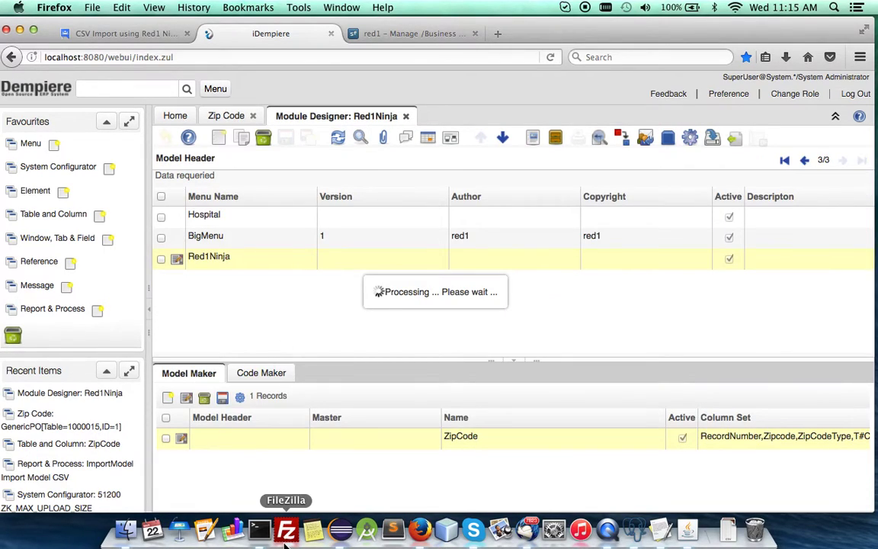
left_click(340, 530)
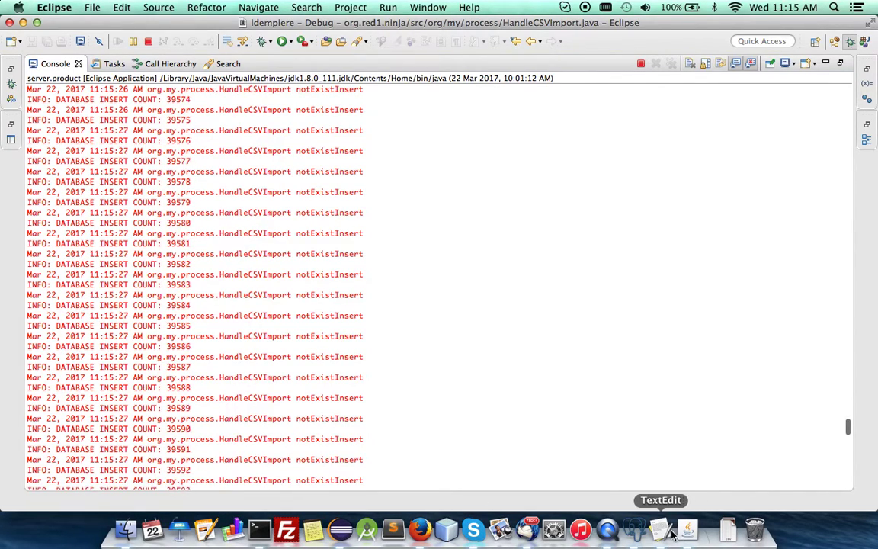
Step: Inspect free-zipcode-database.csv in TextEdit, then return to the Google Groups reply draft
left_click(661, 528)
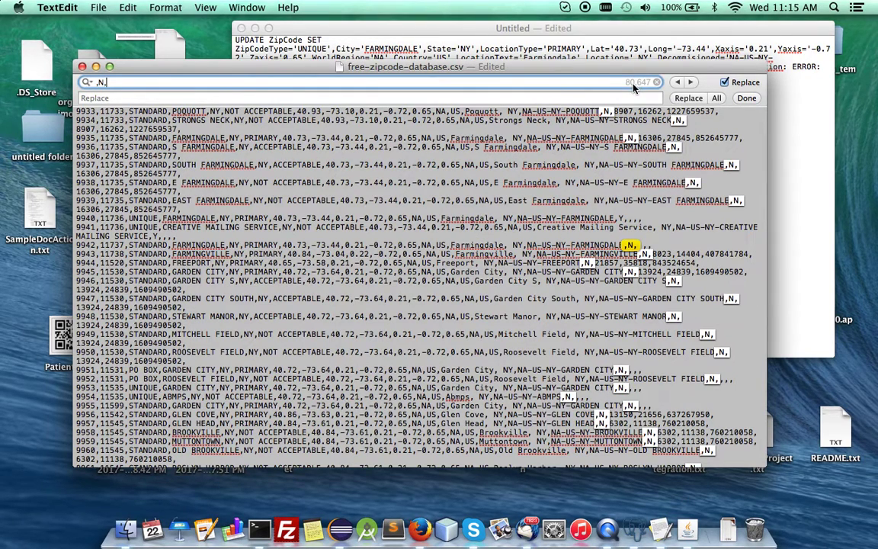
left_click(392, 152)
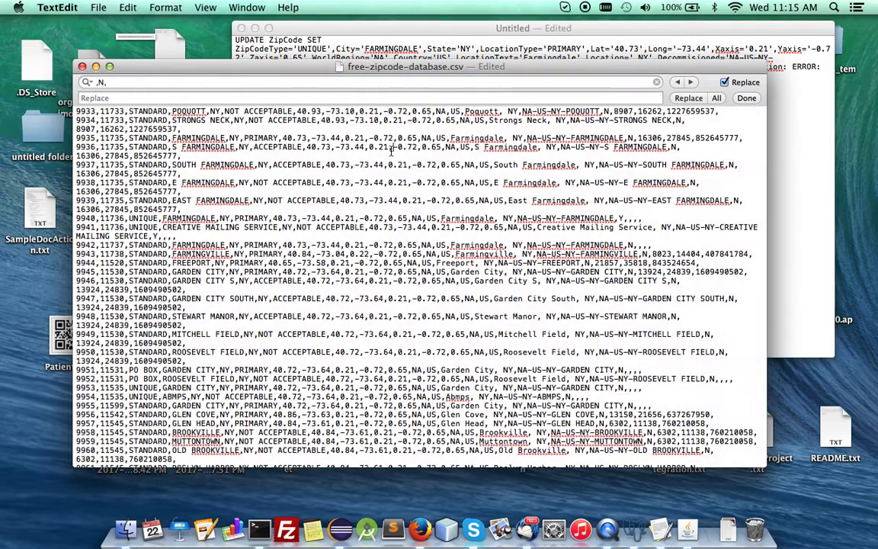
left_click(421, 531)
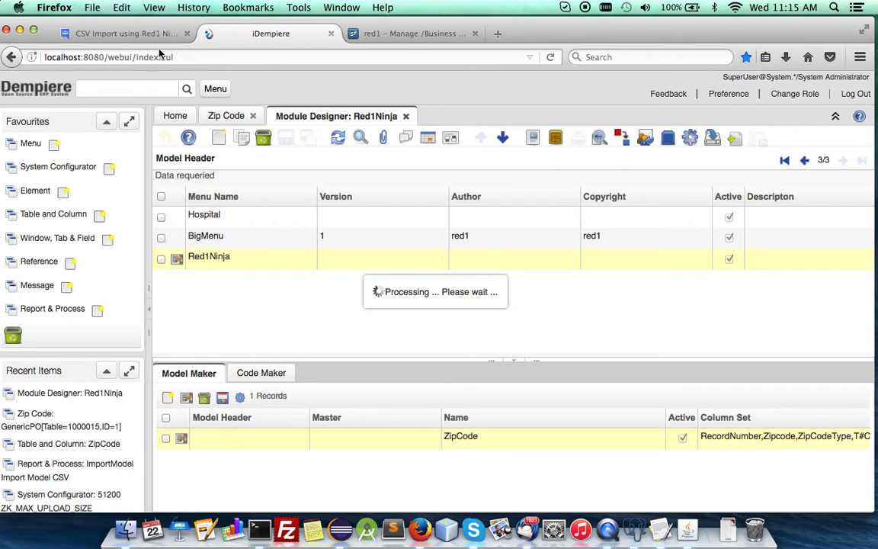
left_click(125, 34)
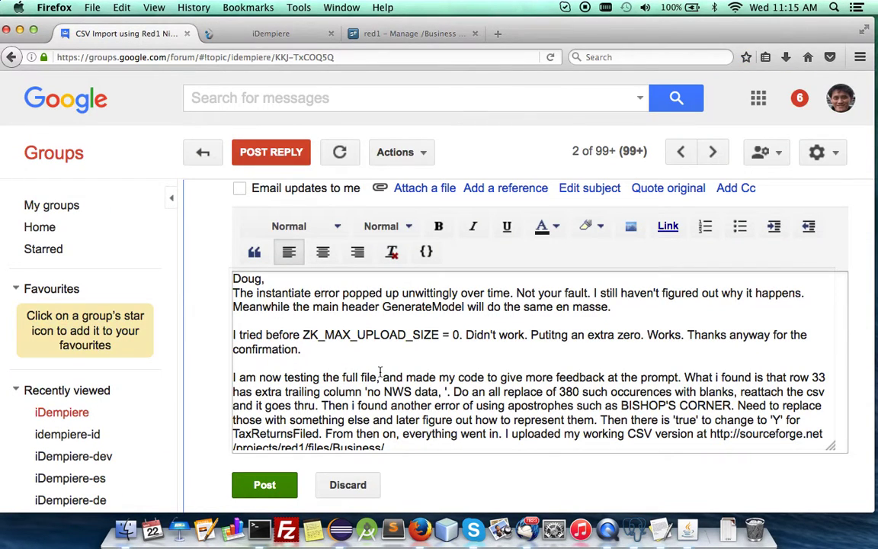
Step: Scroll through the quoted messages in the reply draft and return to iDempiere
scroll(380, 371, "down", 10)
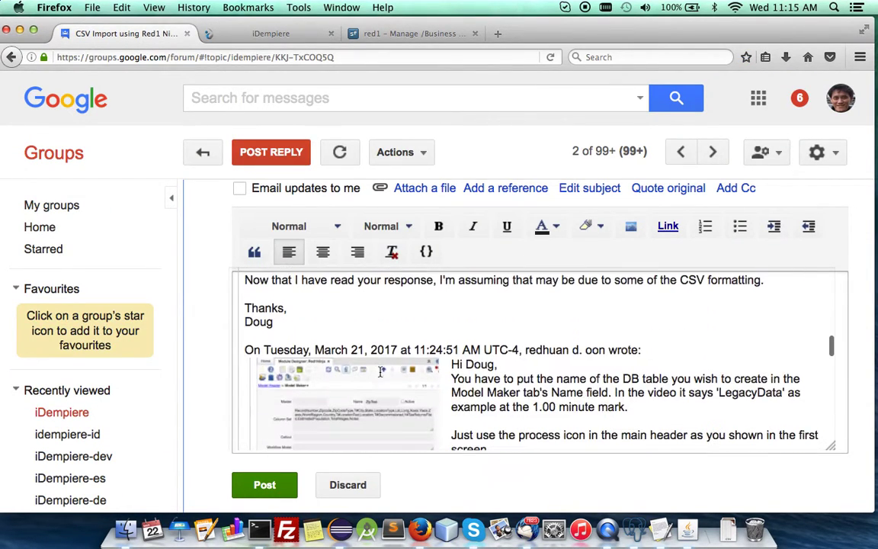
scroll(380, 371, "down", 10)
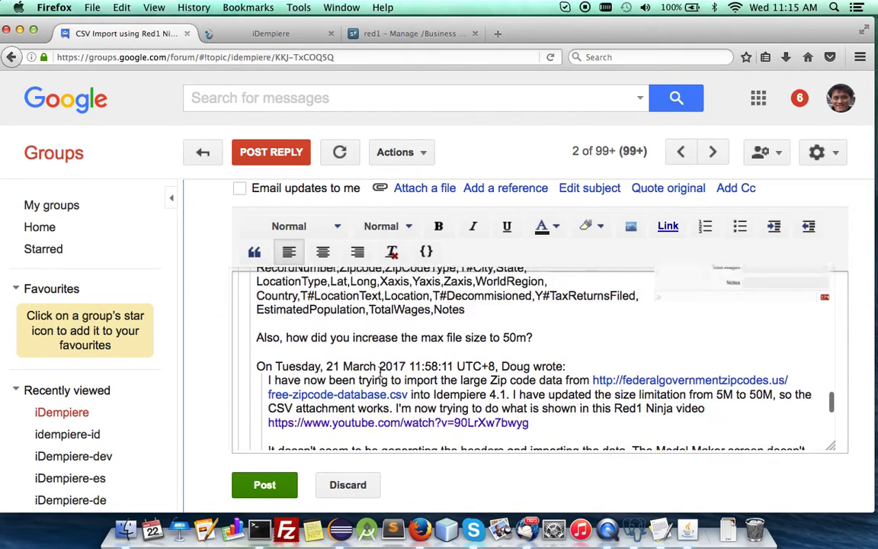
scroll(380, 371, "down", 2)
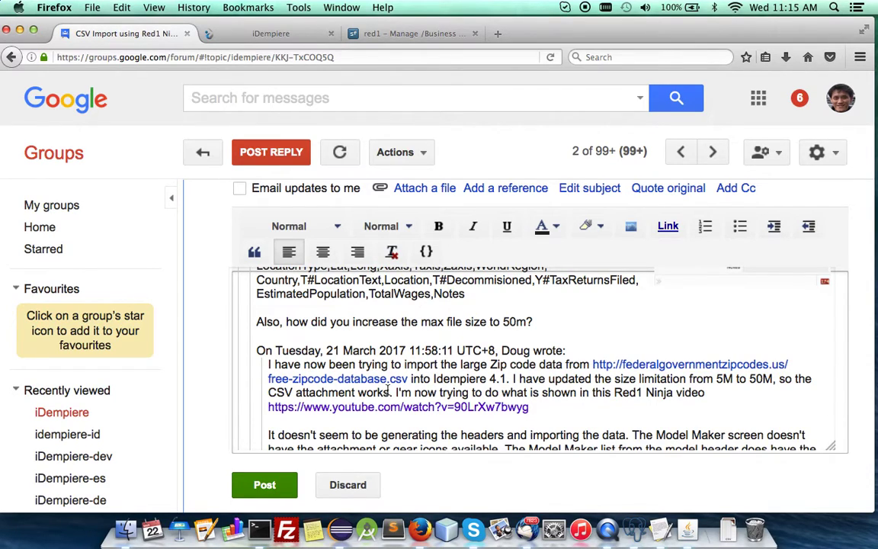
left_click(252, 34)
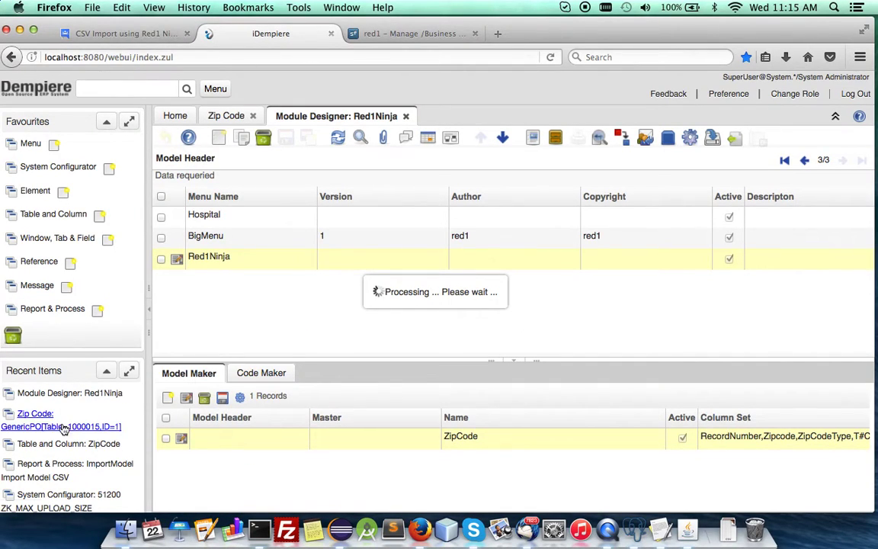
Step: Open the ZK_MAX_UPLOAD_SIZE System Configurator record (51200), then return to the Module Designer
left_click(46, 495)
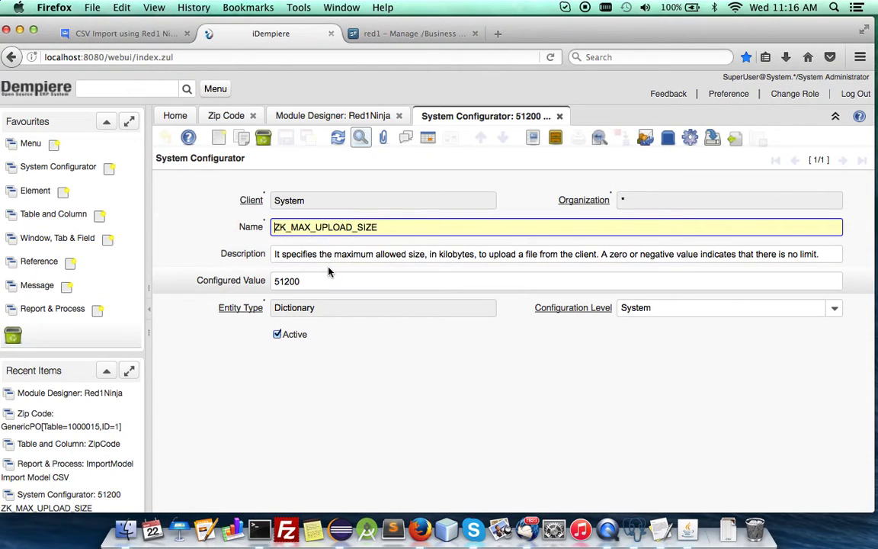
left_click(320, 279)
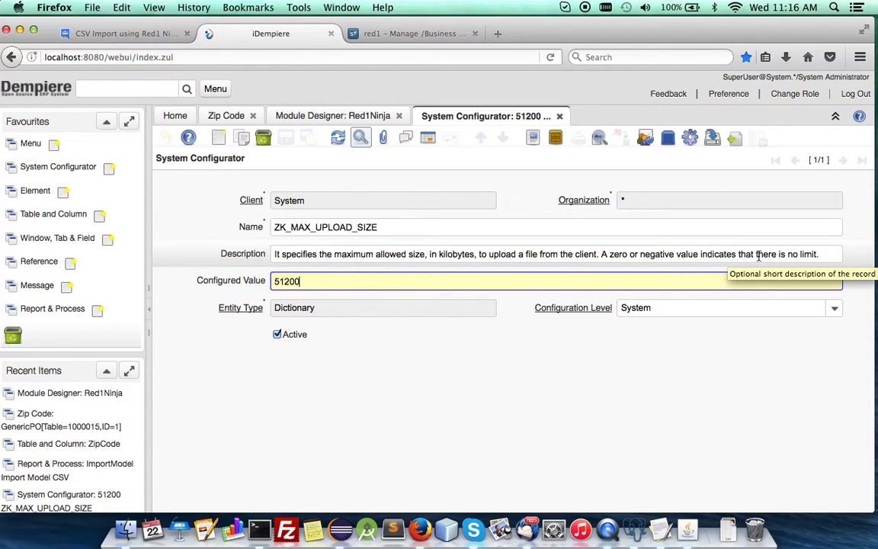
left_click(338, 118)
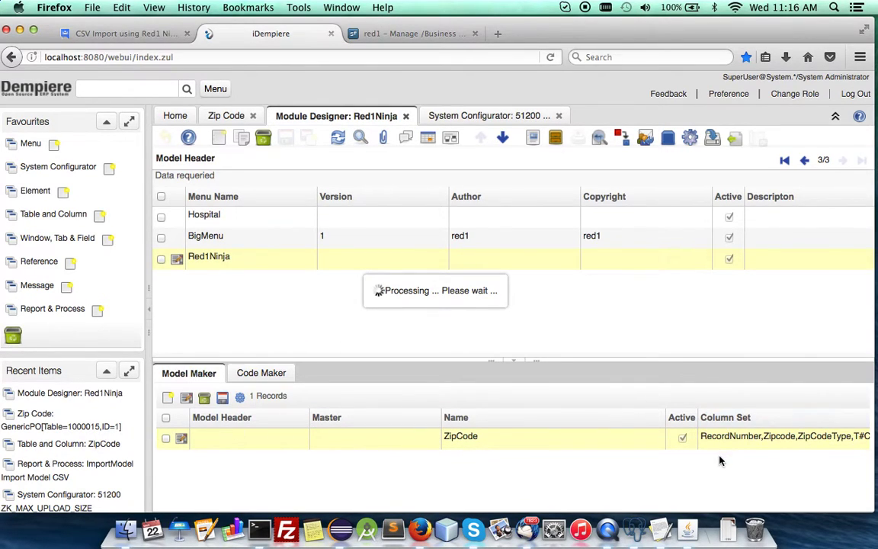
Step: Confirm the ZipCode record's attached free-zipcode-database.csv (9.63 MB), then check Eclipse's import log
left_click(182, 439)
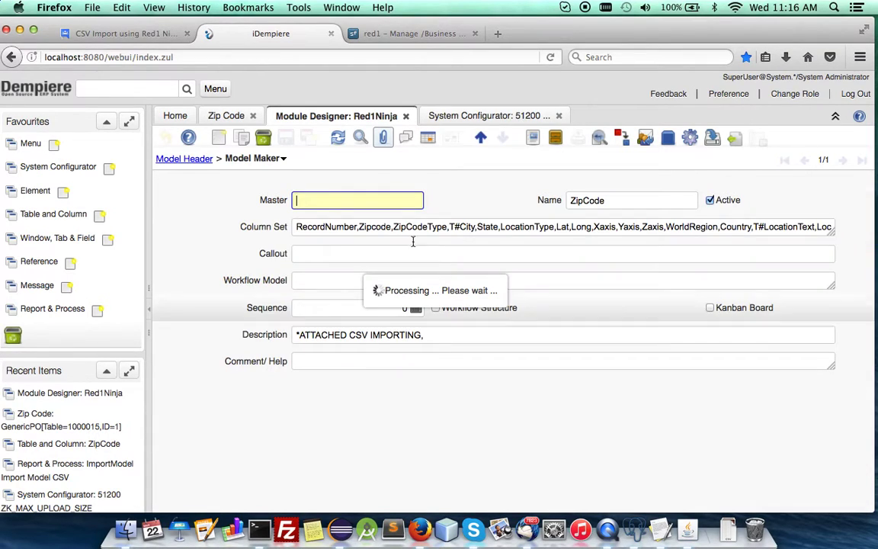
left_click(386, 136)
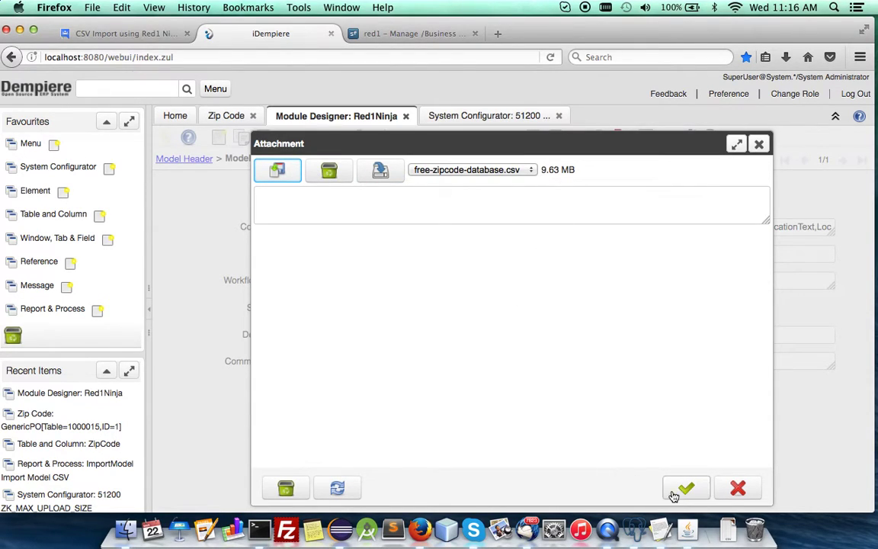
left_click(736, 492)
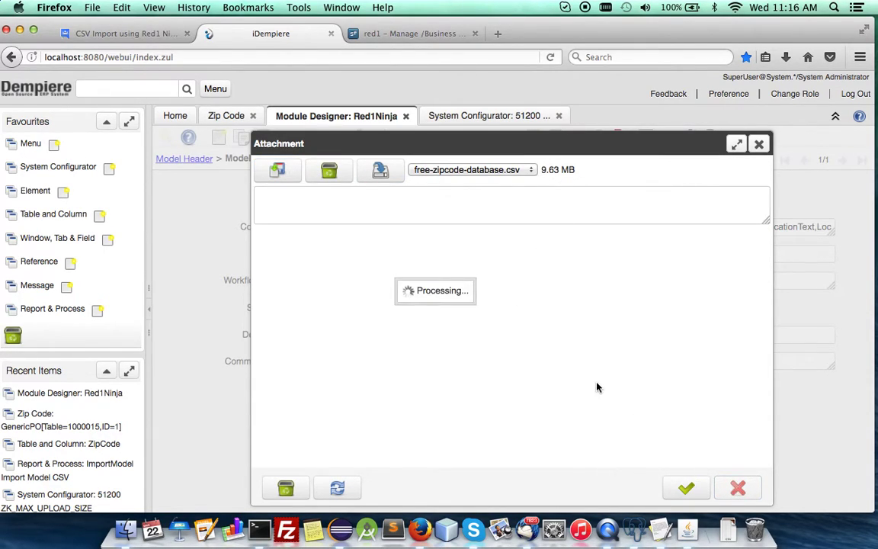
left_click(341, 528)
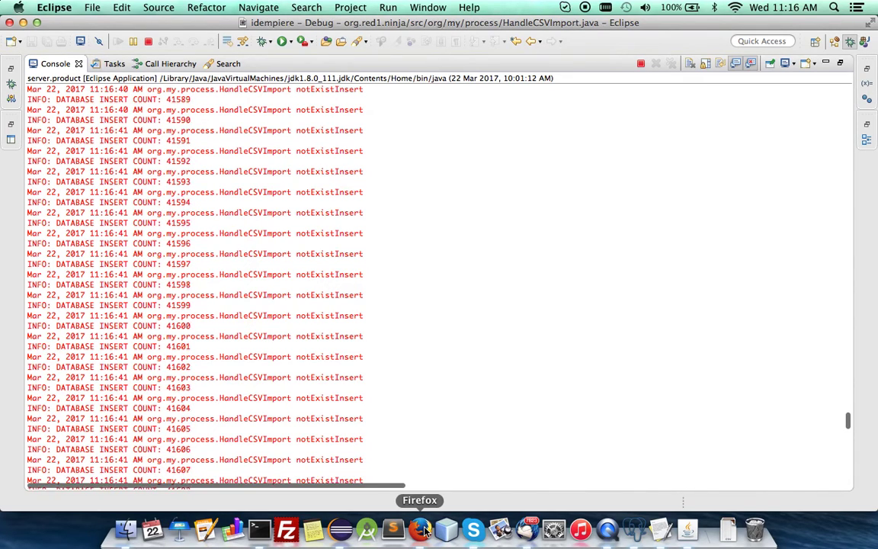
Step: Watch the console insert count pass 41,890, then return to Firefox
left_click(608, 534)
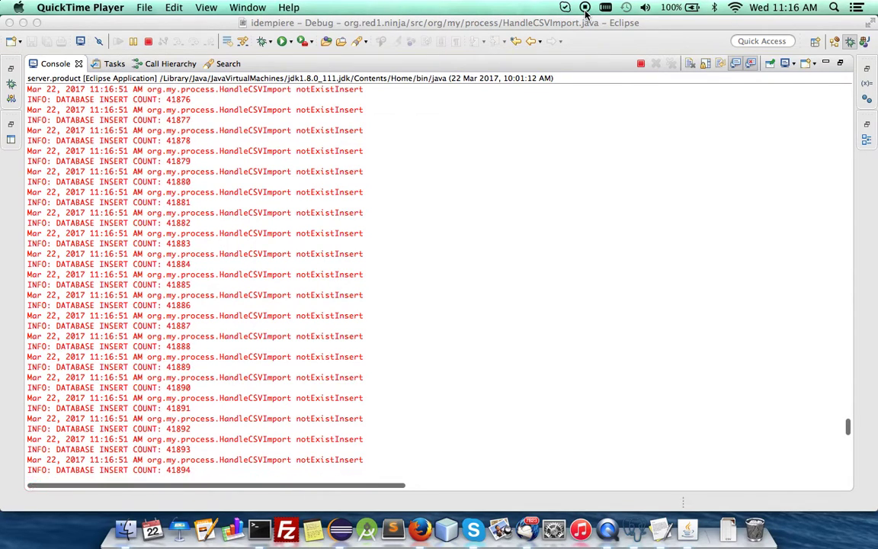
left_click(420, 528)
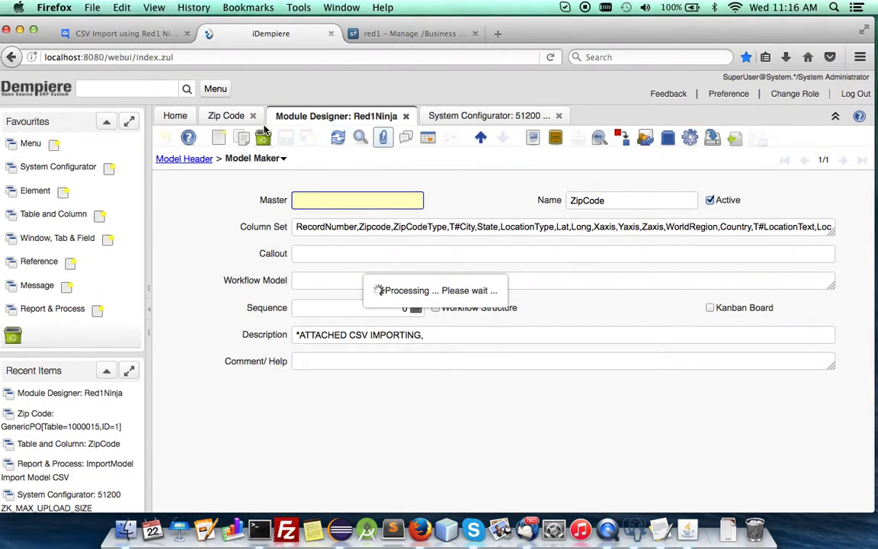
Step: Check the 6537 Zip Code records and enlarge the ZipCode Column Set field to show all columns
left_click(234, 115)
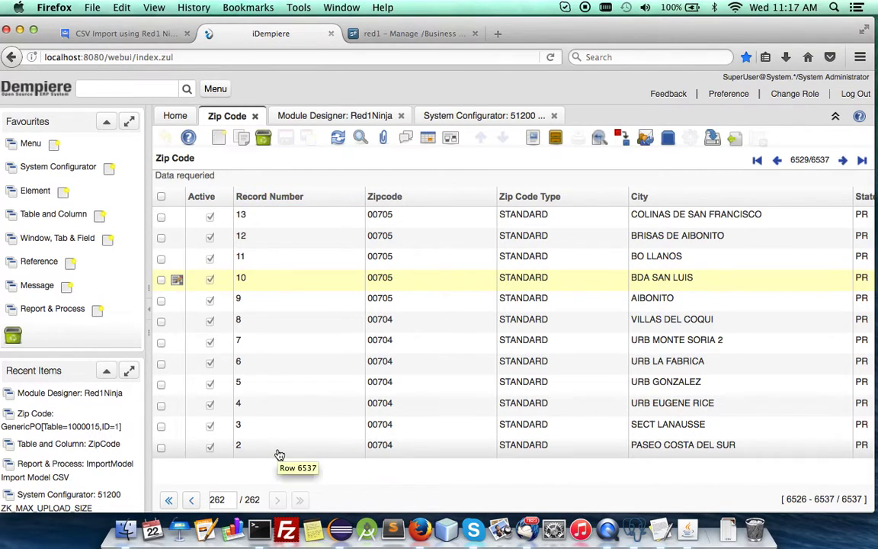
left_click(323, 116)
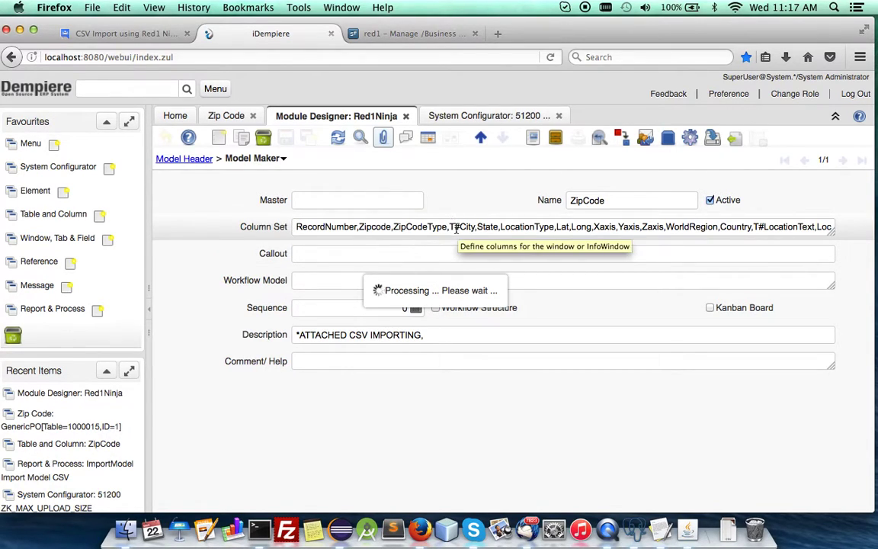
left_click(758, 227)
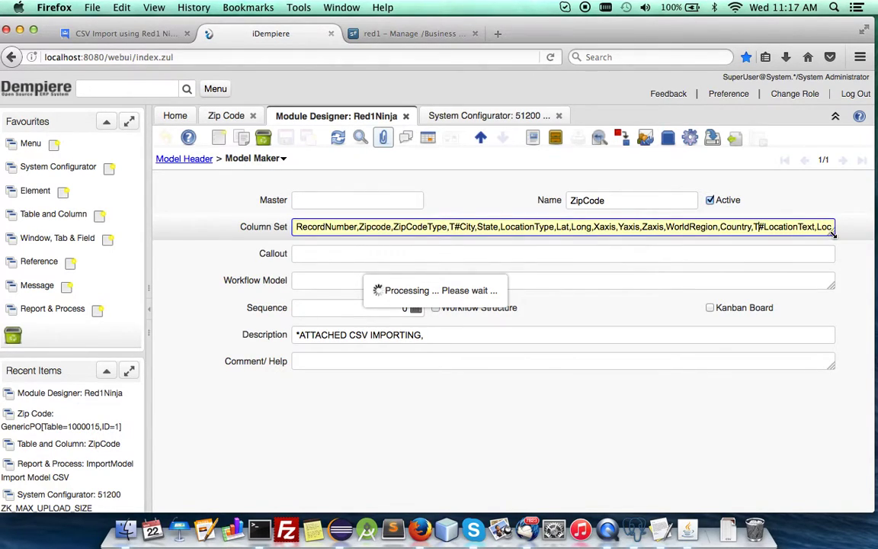
left_click_drag(834, 232, 838, 280)
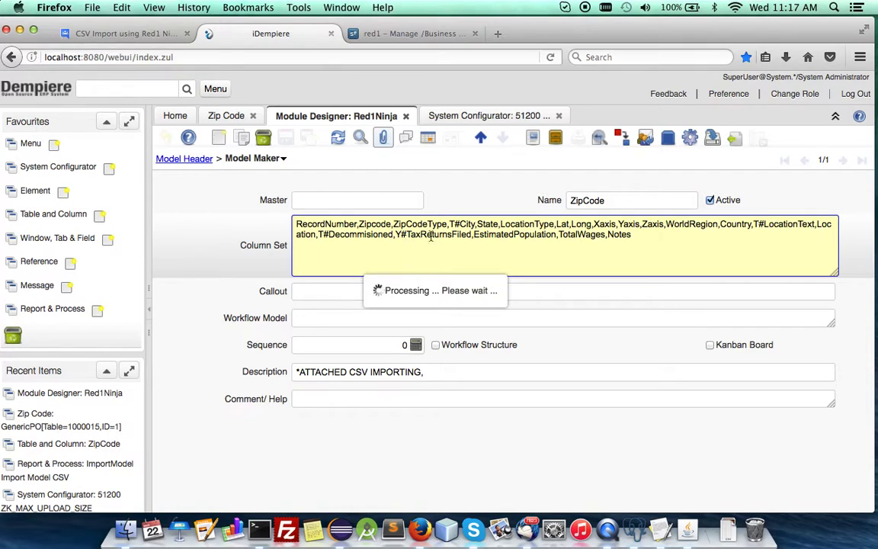
left_click(659, 530)
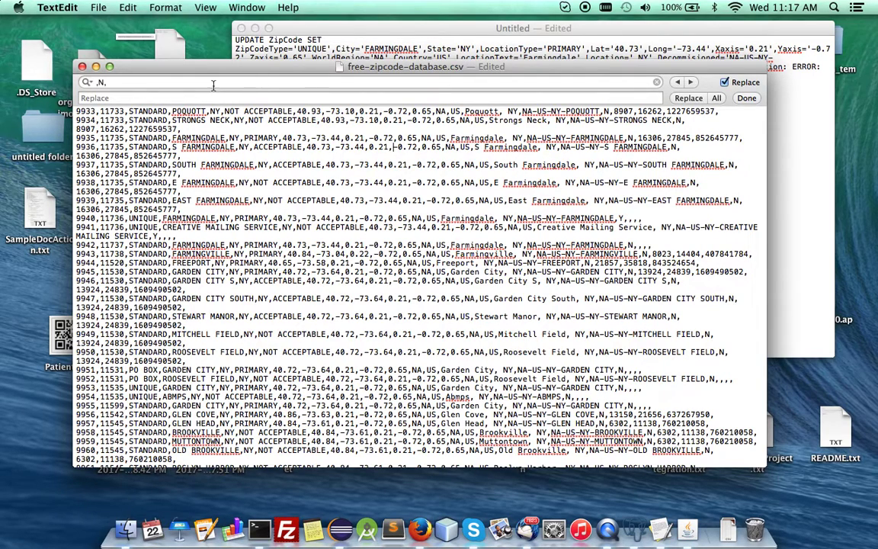
Step: Search the CSV for ',Y,' (1,186 matches), then check iDempiere and Eclipse's import progress
left_click(101, 81)
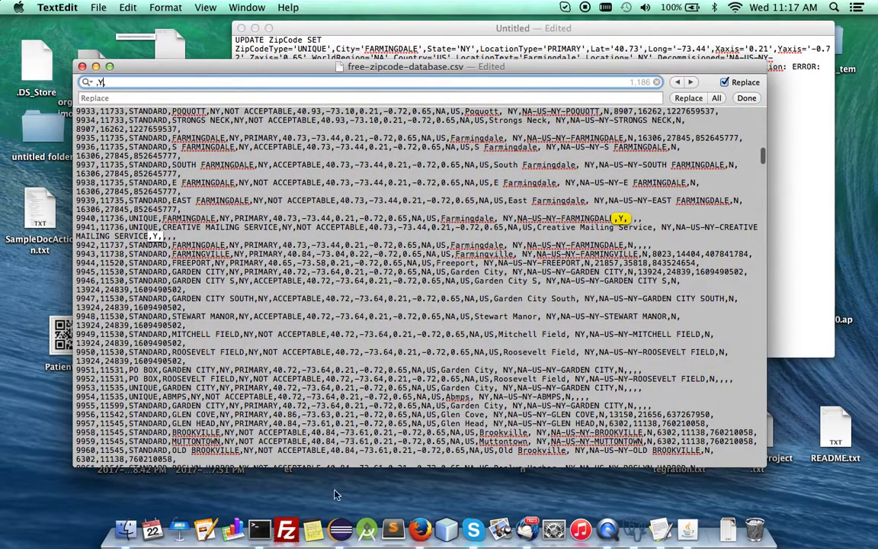
left_click(421, 530)
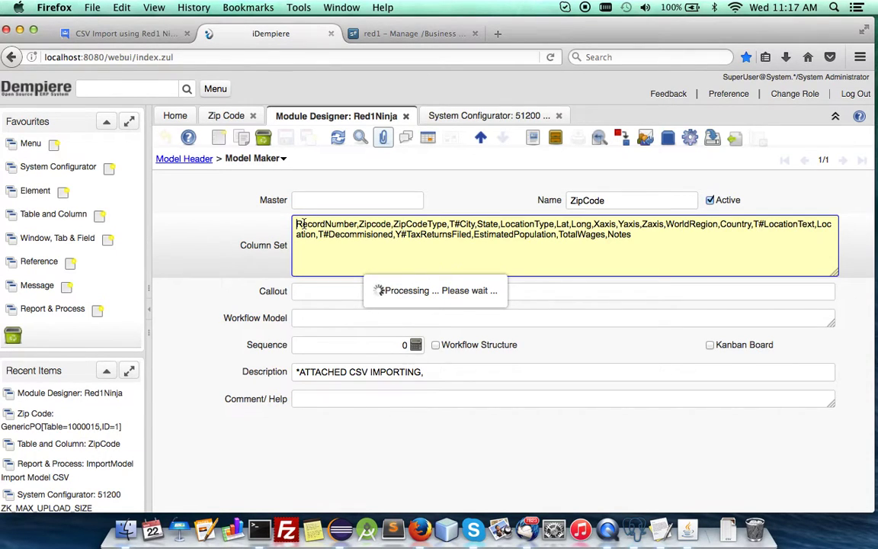
left_click(340, 528)
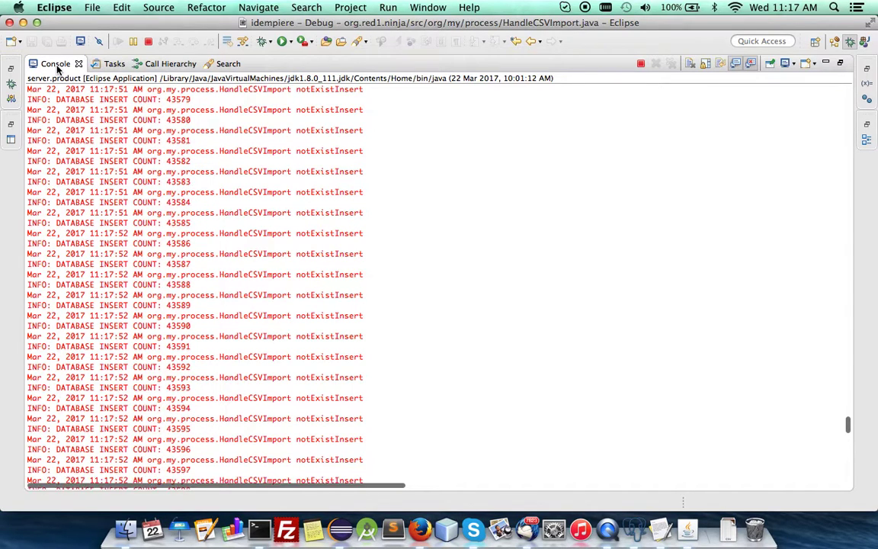
Step: Restore Eclipse's full Debug layout, review HandleCSVImport.java, then return to iDempiere in Firefox
double_click(53, 64)
scroll(289, 297, "up", 20)
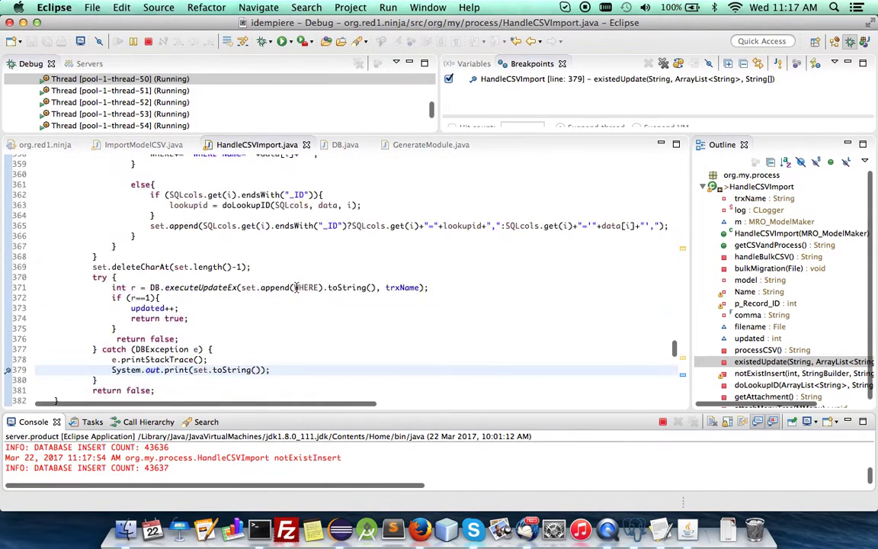
scroll(296, 287, "up", 20)
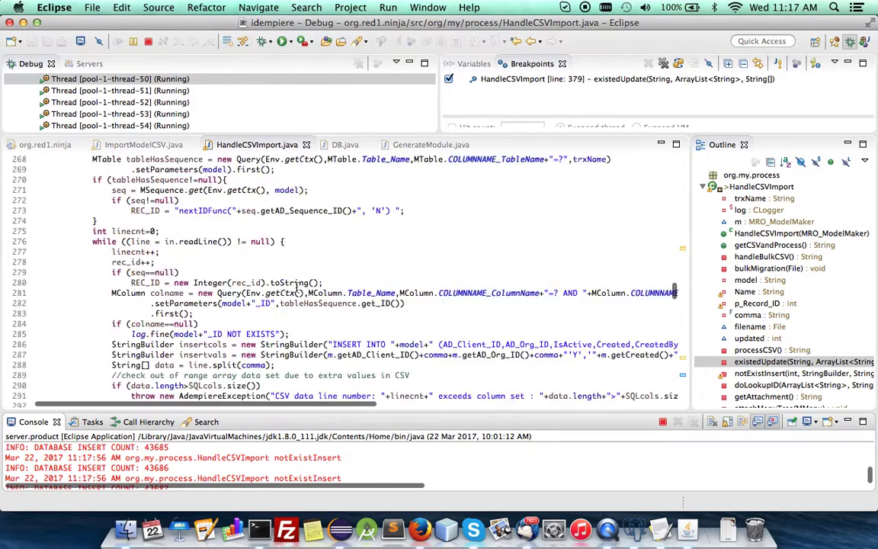
scroll(297, 286, "up", 15)
scroll(297, 286, "down", 12)
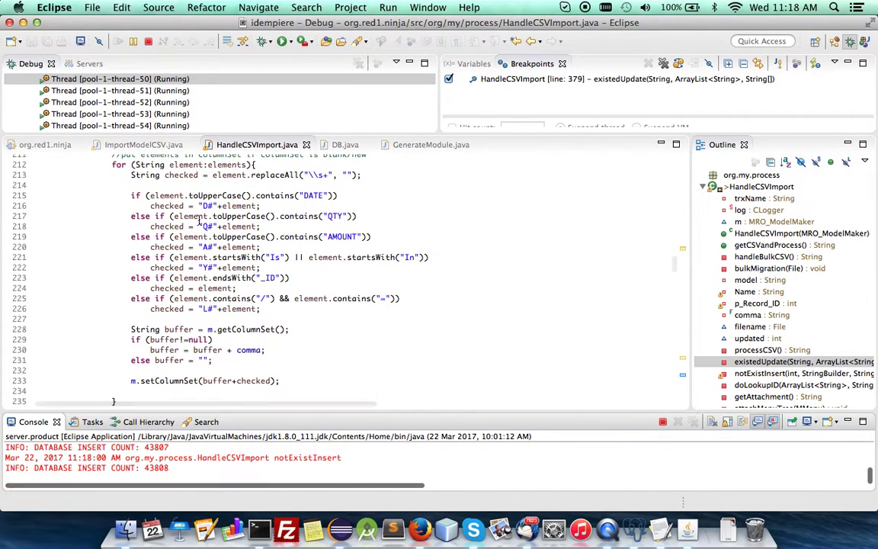
left_click(420, 528)
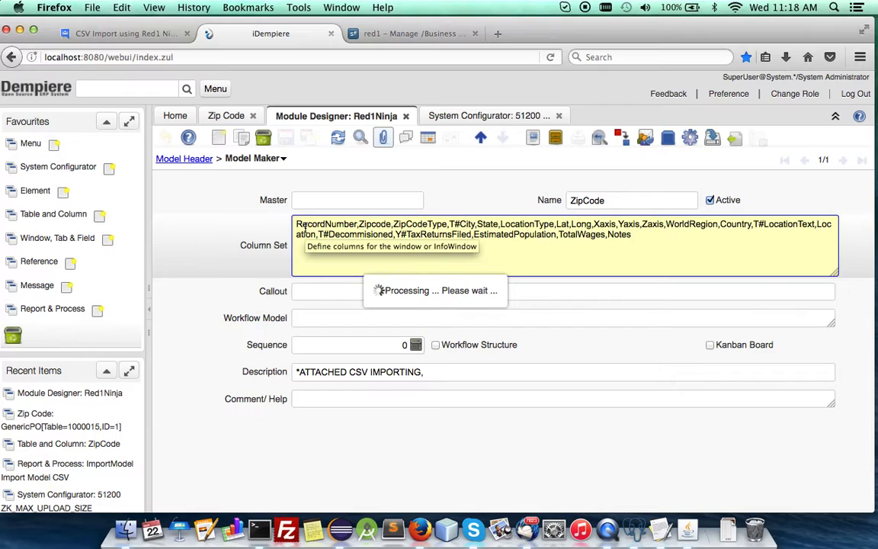
Step: View the 6537 imported Zip Code records, then bring free-zipcode-database.csv forward in TextEdit
left_click(226, 116)
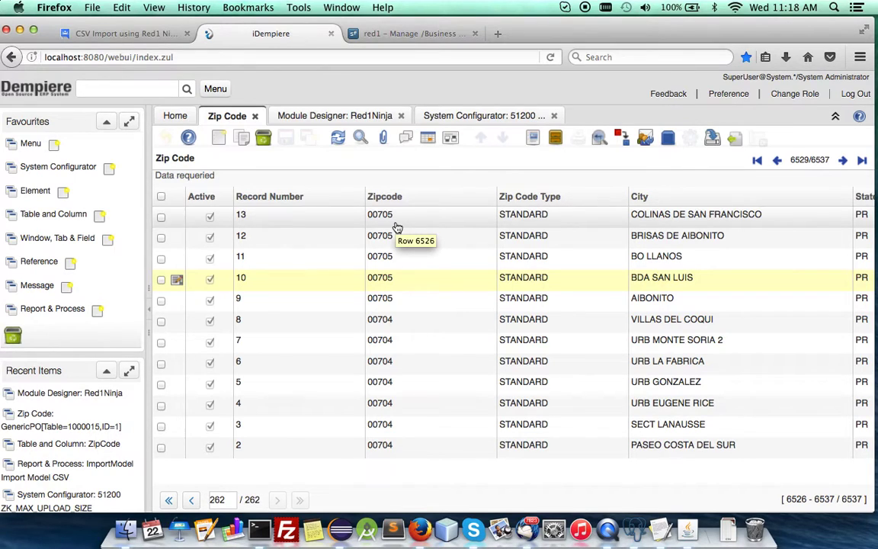
left_click(660, 530)
scroll(227, 178, "up", 20)
Step: Scroll to the CSV's header row and first Puerto Rico records, then switch to Eclipse
scroll(227, 178, "up", 8)
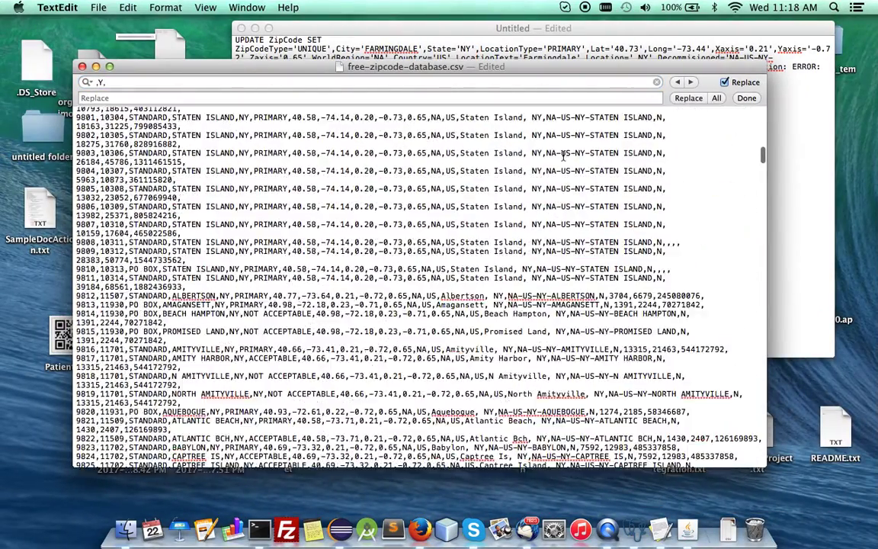
left_click_drag(763, 154, 762, 113)
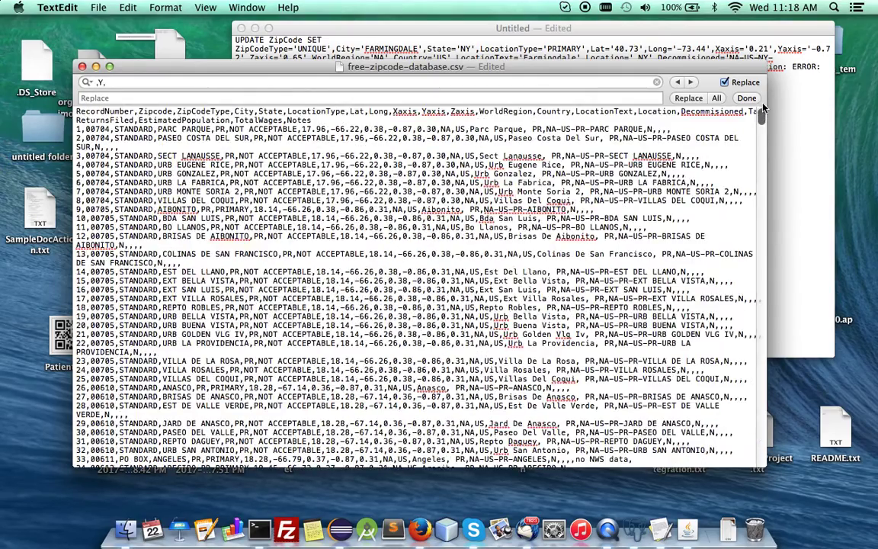
scroll(178, 163, "down", 10)
scroll(178, 163, "up", 10)
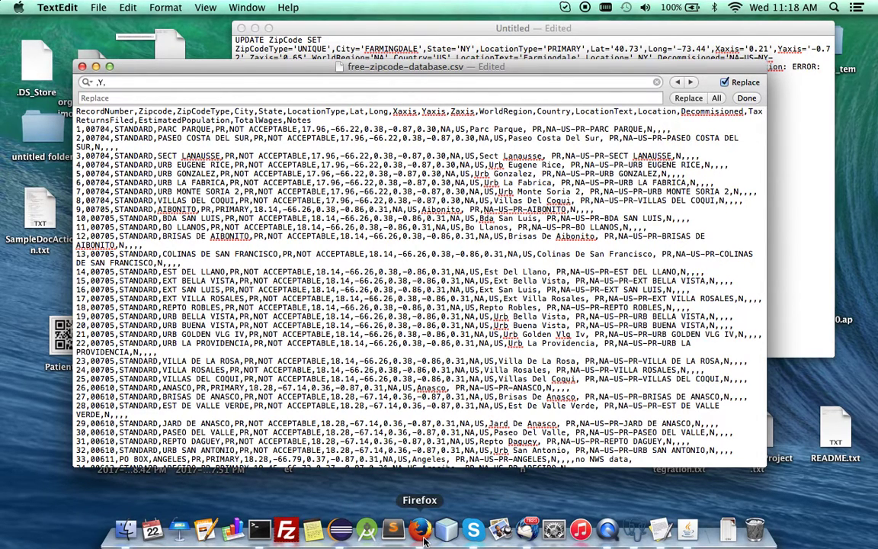
left_click(345, 533)
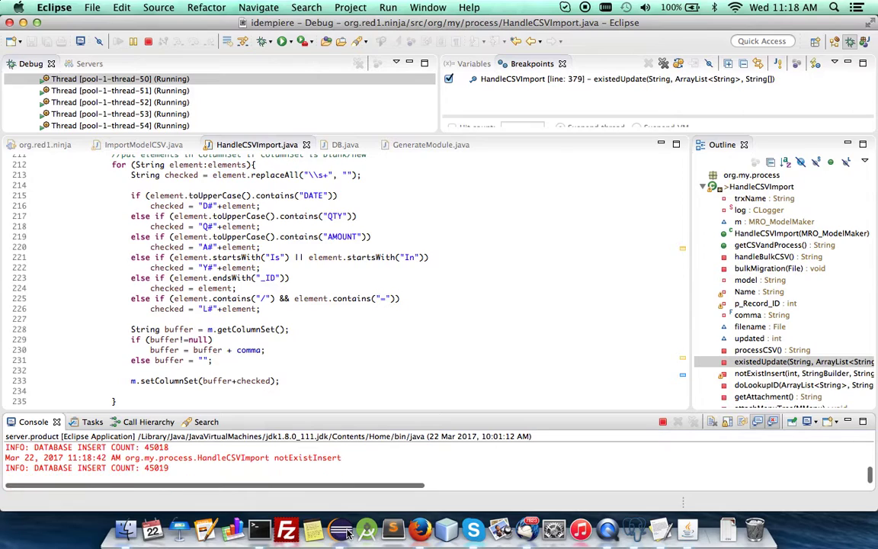
Step: Bring iDempiere's Zip Code window, with its 6537 records, back to the front
left_click(420, 530)
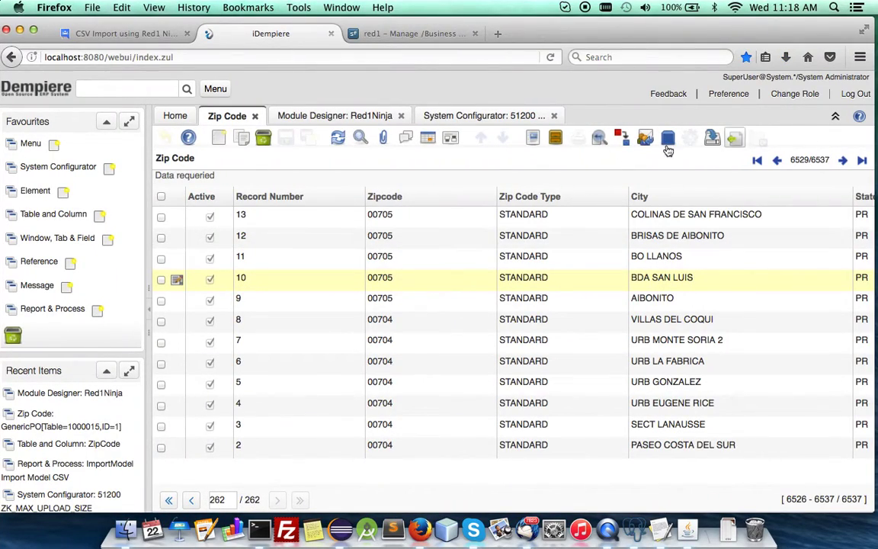